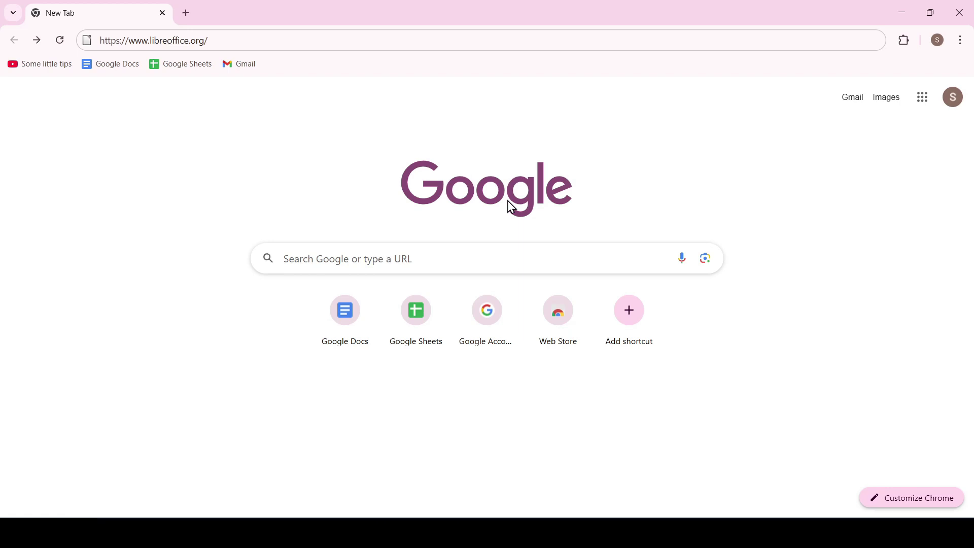
# Load libreoffice.org and go to the Download LibreOffice page.
pyautogui.click(220, 34)
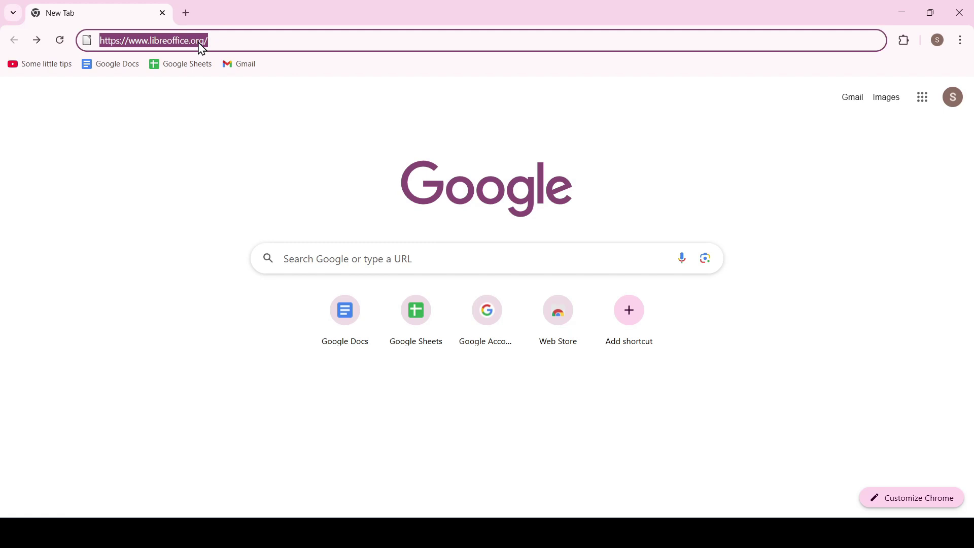
pyautogui.press('Return')
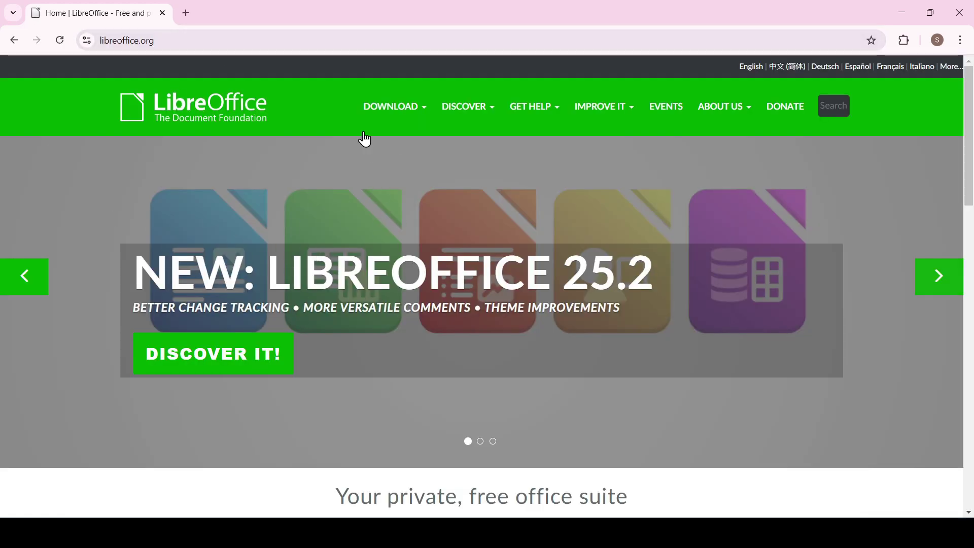
pyautogui.moveTo(414, 113)
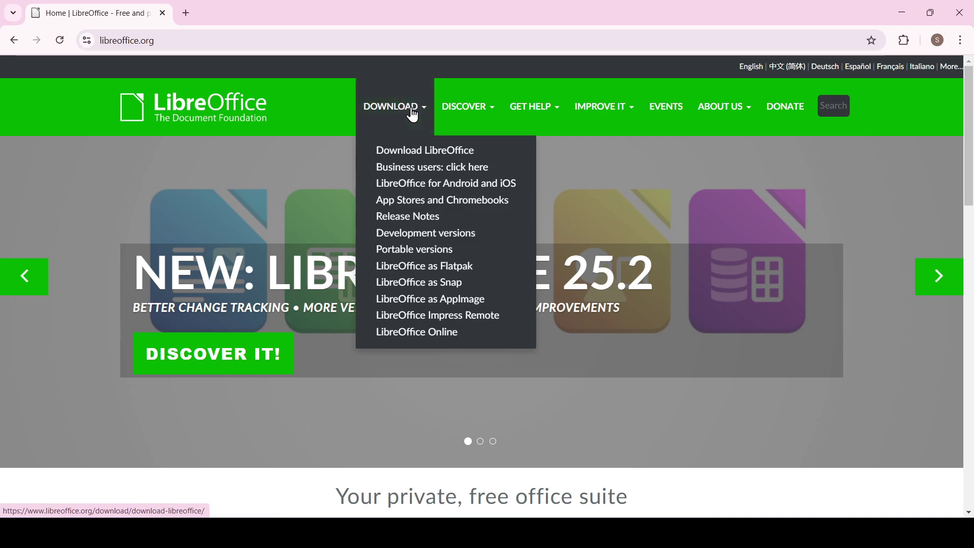
pyautogui.click(421, 152)
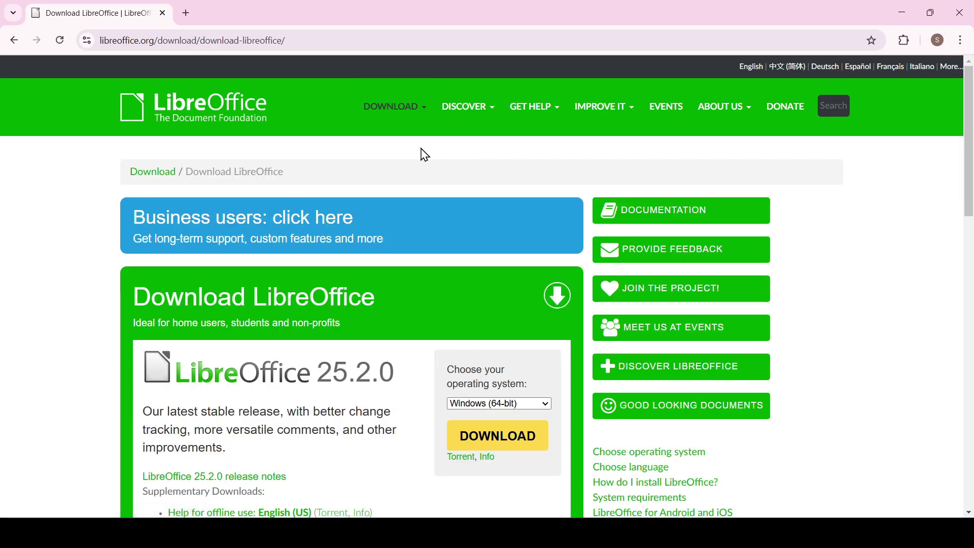
# Check the offered version 25.2.0 and open the operating system list.
pyautogui.scroll(-2, 309, 291)
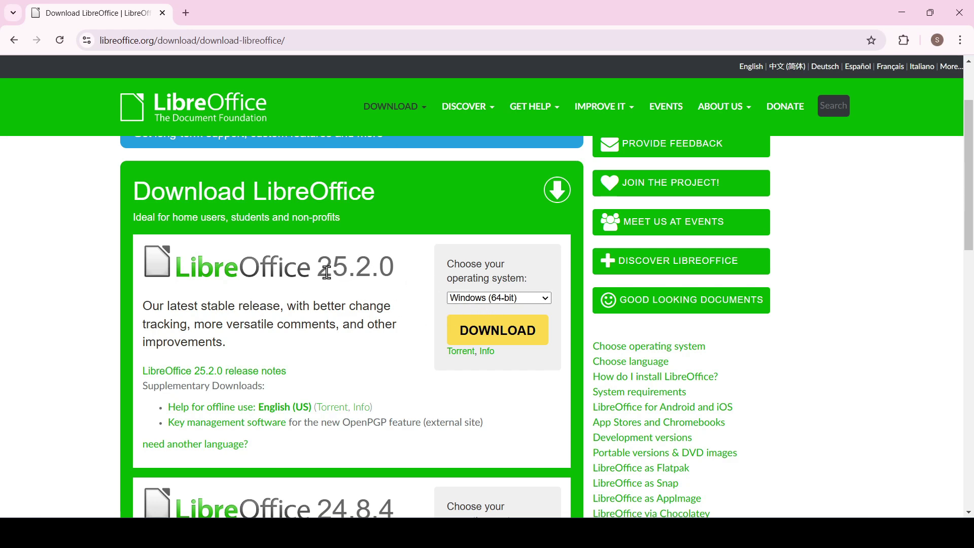
pyautogui.moveTo(315, 266); pyautogui.dragTo(394, 266)
pyautogui.click(363, 296)
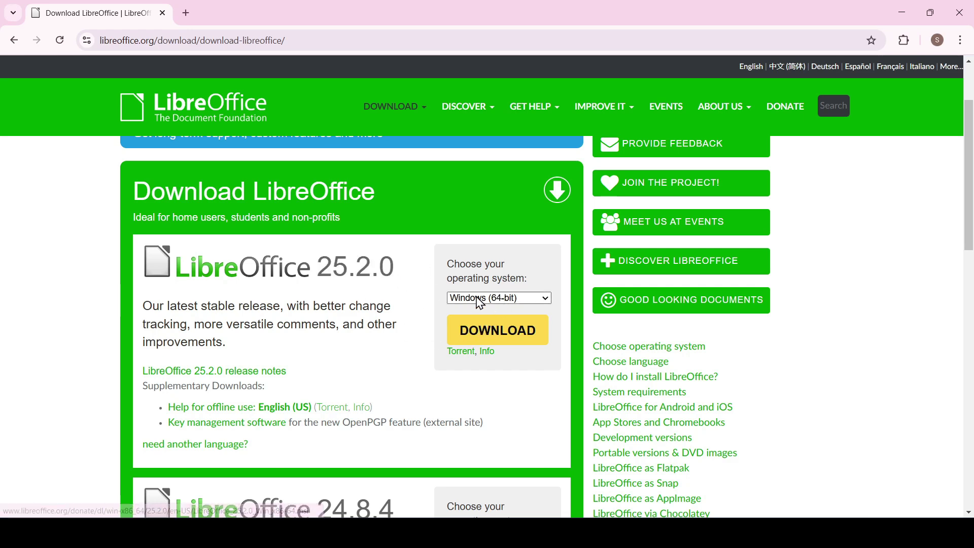
pyautogui.click(539, 303)
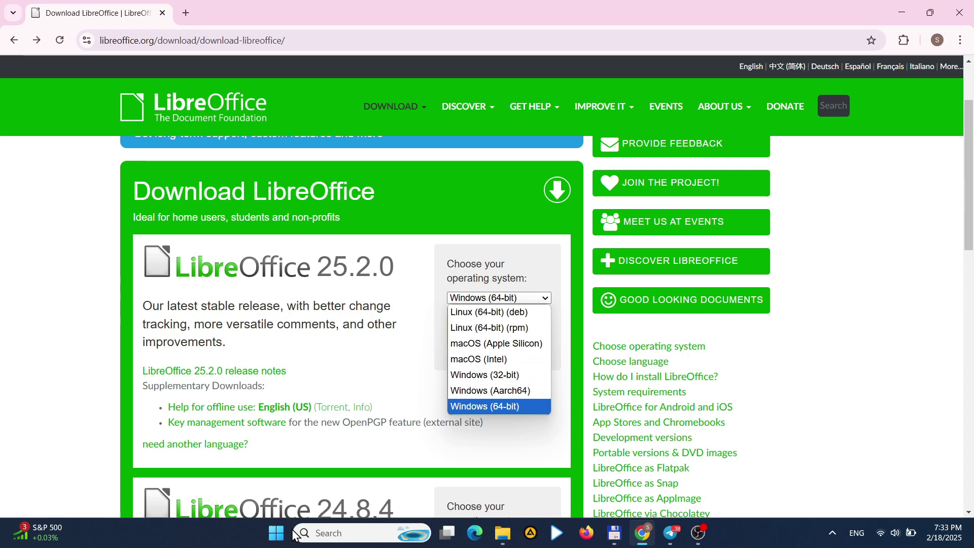
# Confirm in Settings > About that the system is 64-bit, x64-based, then return to Chrome.
pyautogui.rightClick(277, 542)
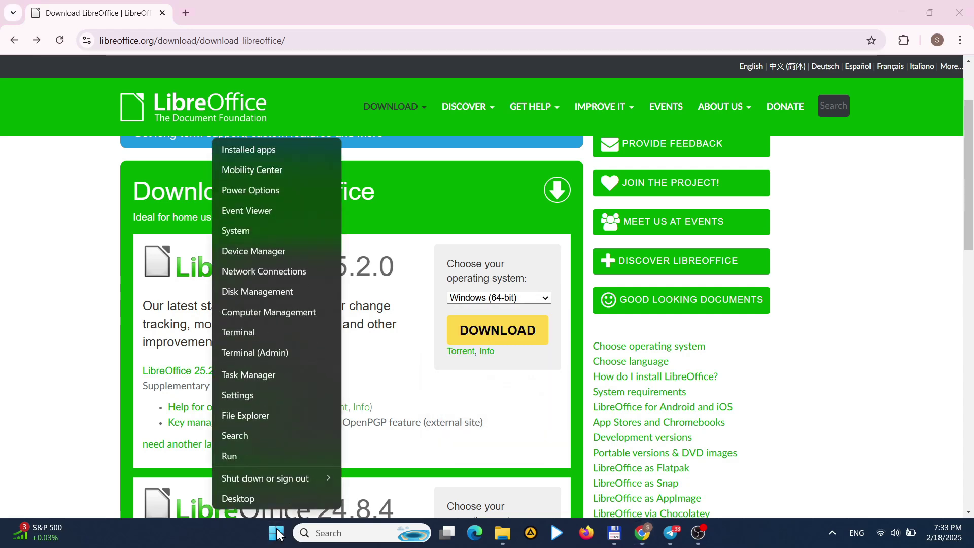
pyautogui.click(238, 229)
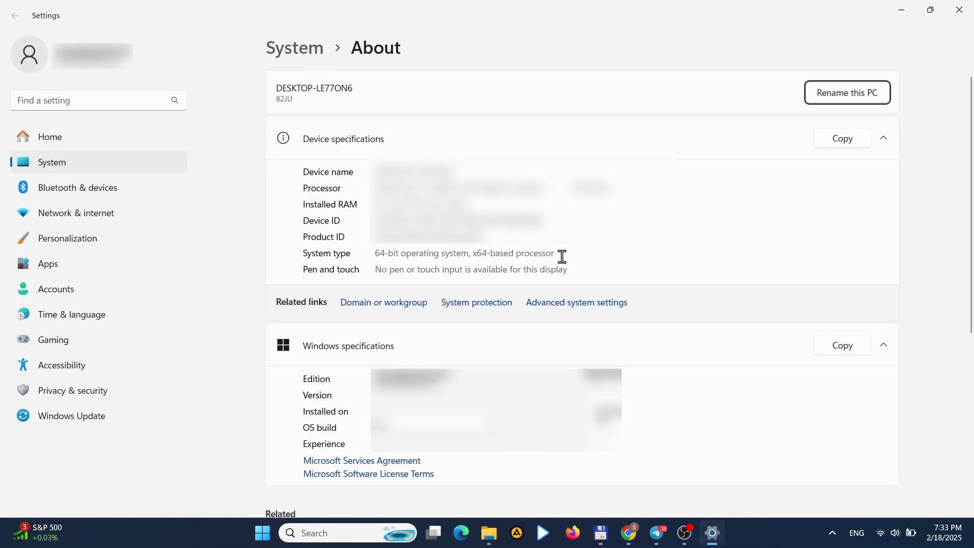
pyautogui.moveTo(561, 253); pyautogui.dragTo(315, 256)
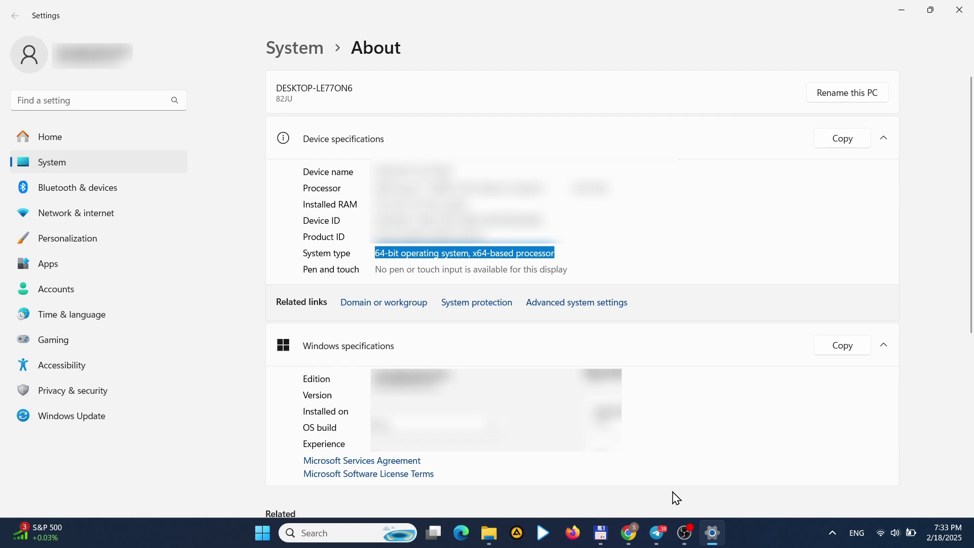
pyautogui.click(628, 533)
# Keep Windows (64-bit) as the operating system and start the installer download.
pyautogui.click(546, 298)
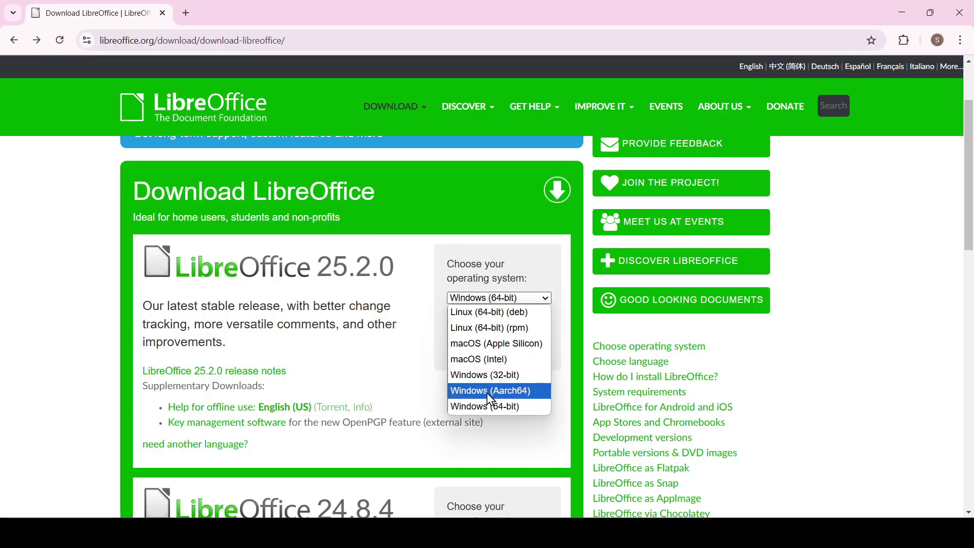
pyautogui.click(509, 406)
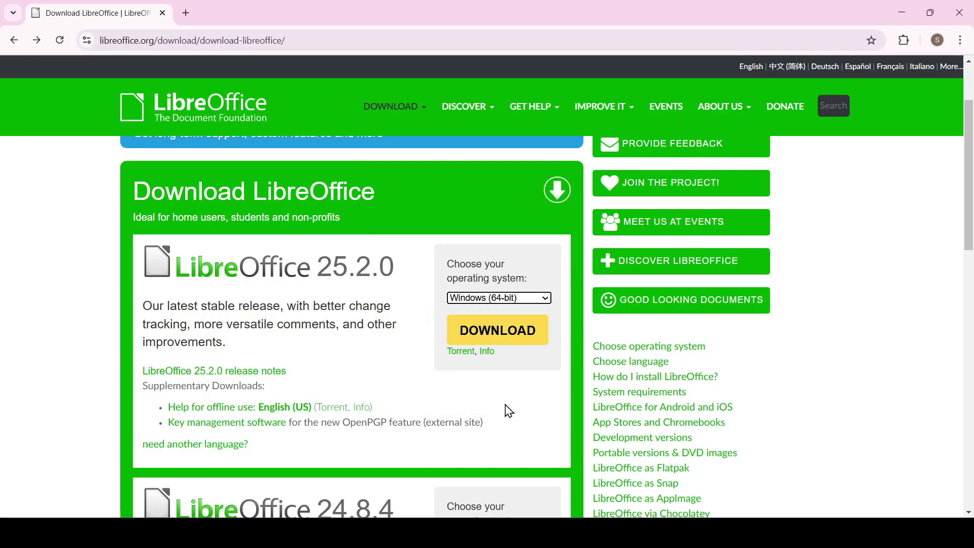
pyautogui.click(491, 334)
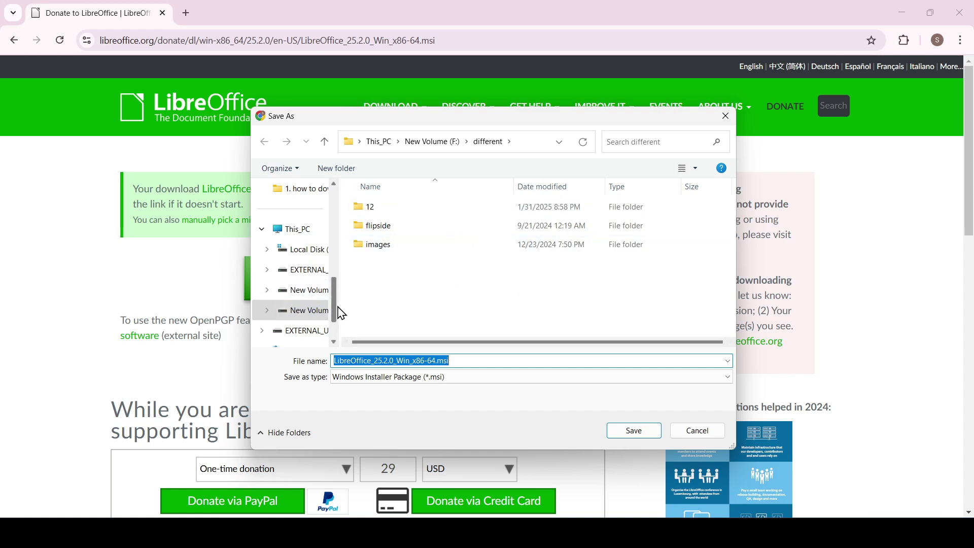
# Save LibreOffice_25.2.0_Win_x86-64.msi into the different folder on New Volume (F:).
pyautogui.scroll(1, 338, 307)
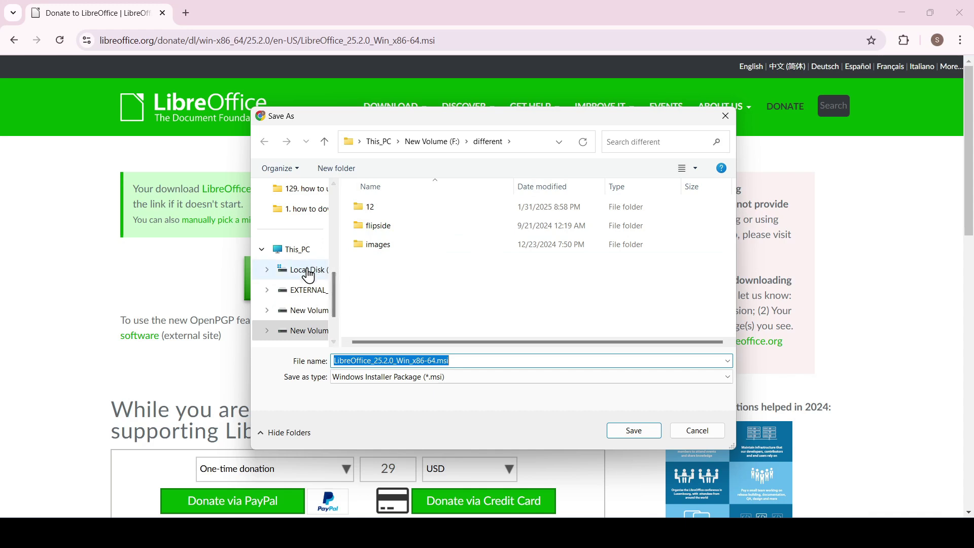
pyautogui.click(308, 276)
pyautogui.scroll(5, 302, 253)
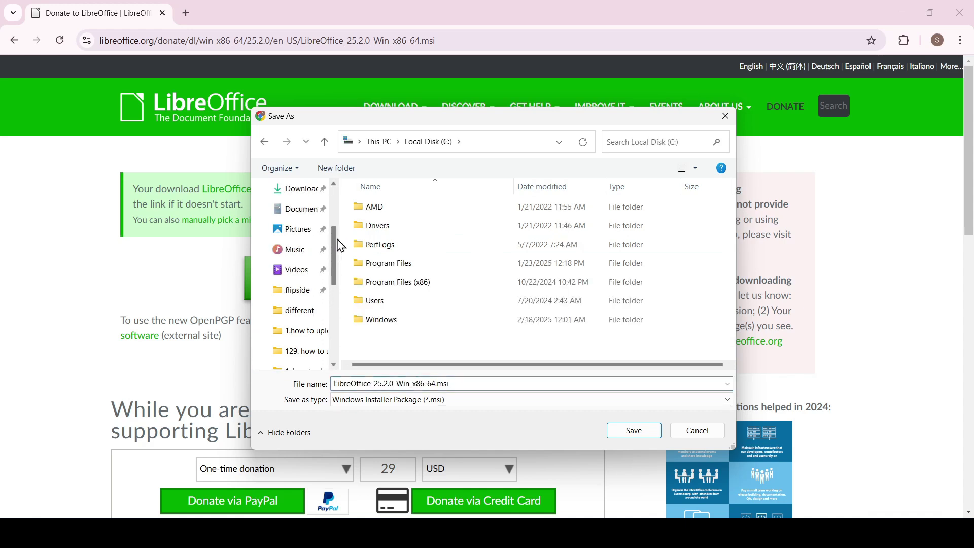
pyautogui.click(304, 217)
pyautogui.scroll(-3, 336, 232)
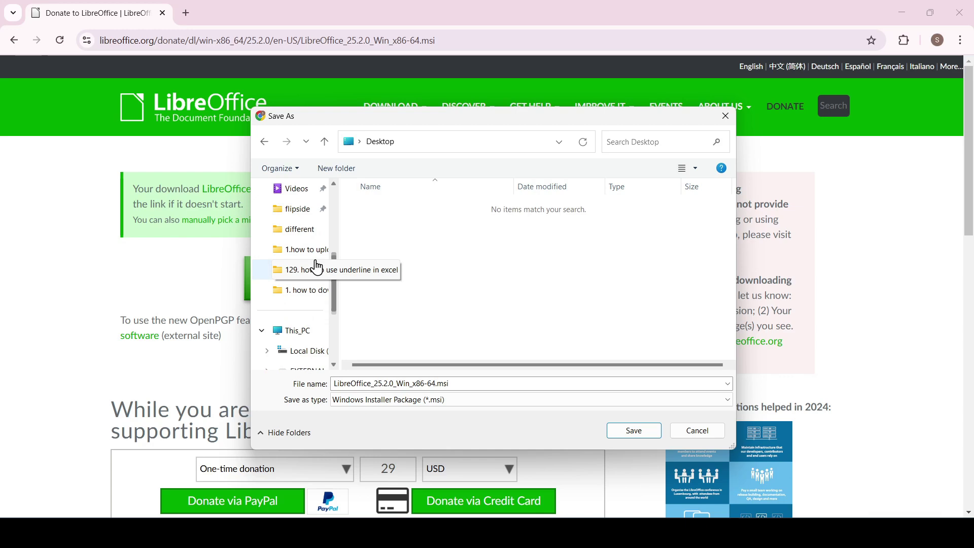
pyautogui.click(292, 231)
pyautogui.click(631, 431)
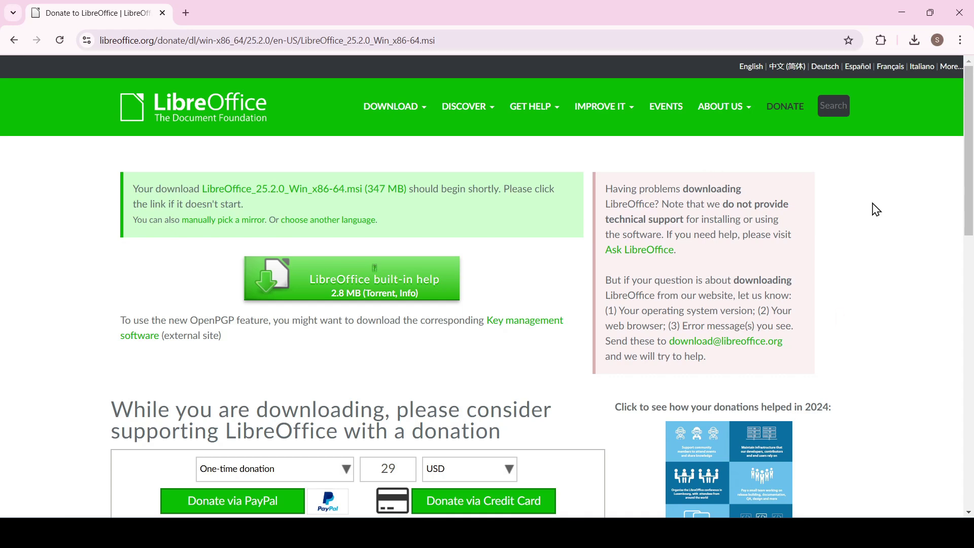
pyautogui.click(916, 39)
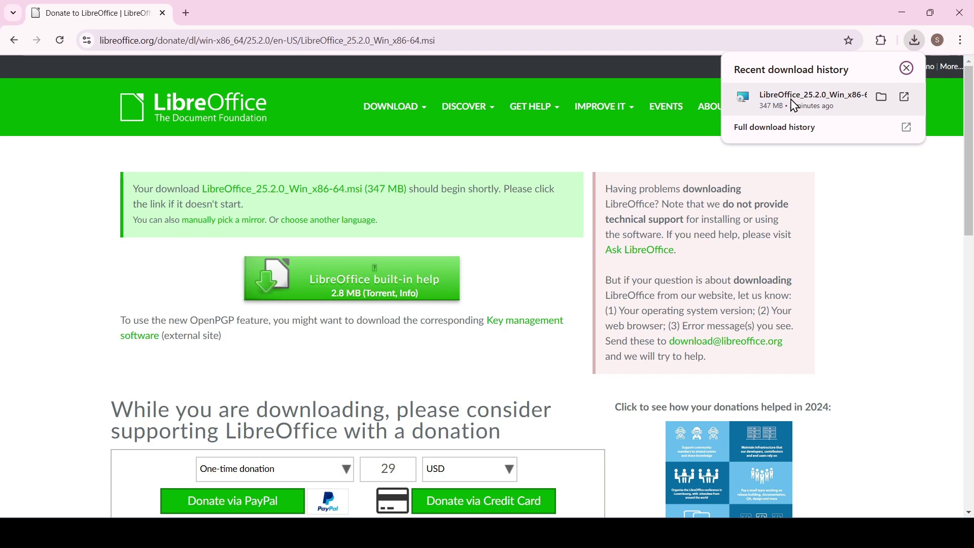
# Run LibreOffice_25.2.0_Win_x86-64.msi from its folder and minimize File Explorer.
pyautogui.click(883, 99)
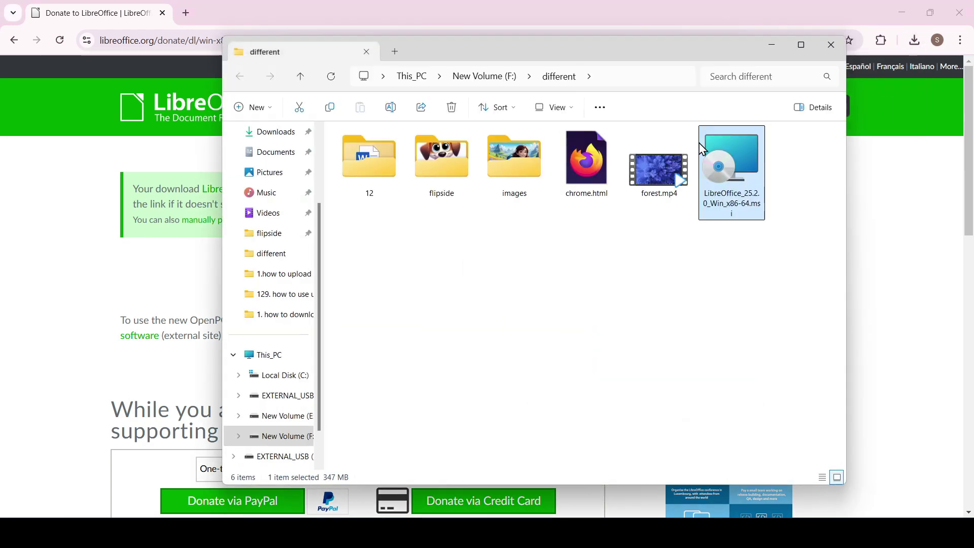
pyautogui.moveTo(804, 155); pyautogui.dragTo(729, 207)
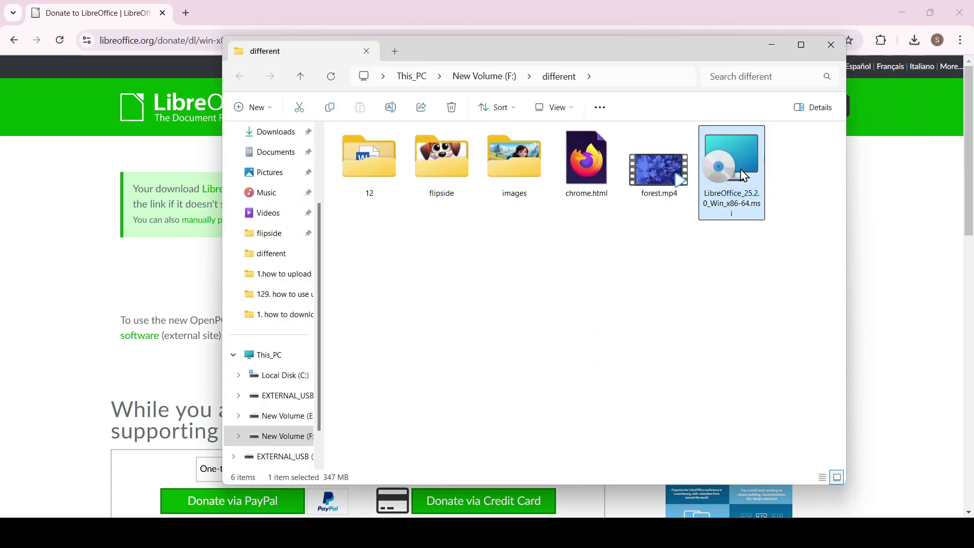
pyautogui.doubleClick(744, 175)
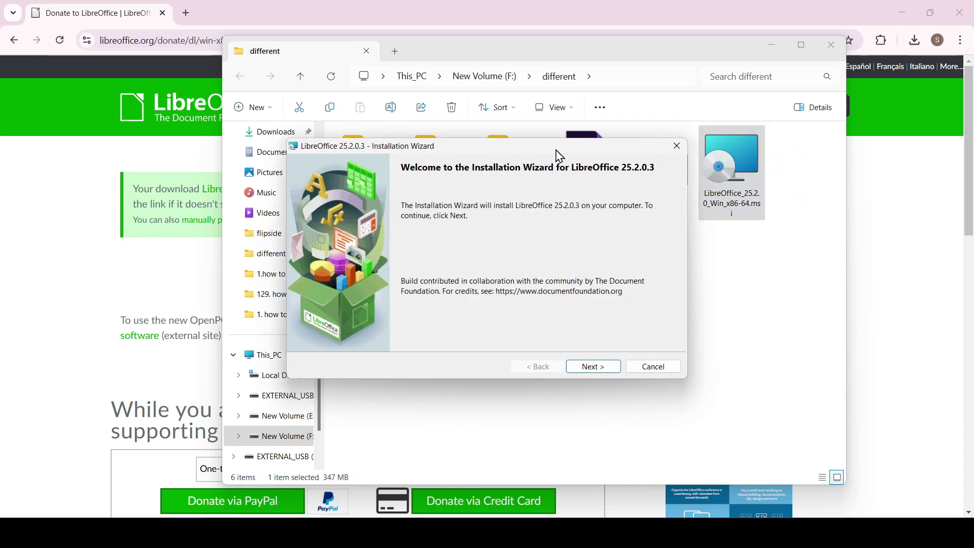
pyautogui.moveTo(556, 150); pyautogui.dragTo(634, 150)
pyautogui.click(772, 44)
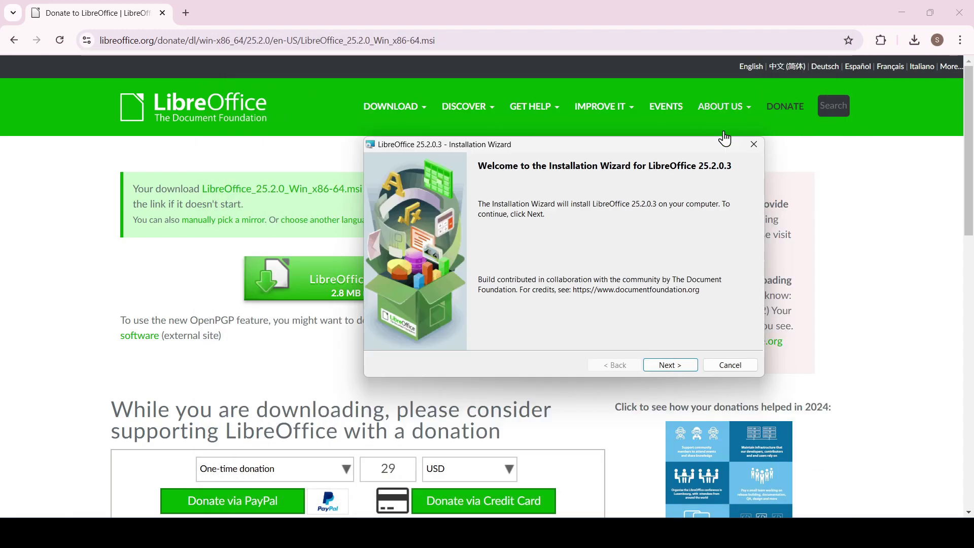
# Move past the welcome page and accept Typical setup to reach Ready to Install.
pyautogui.click(664, 366)
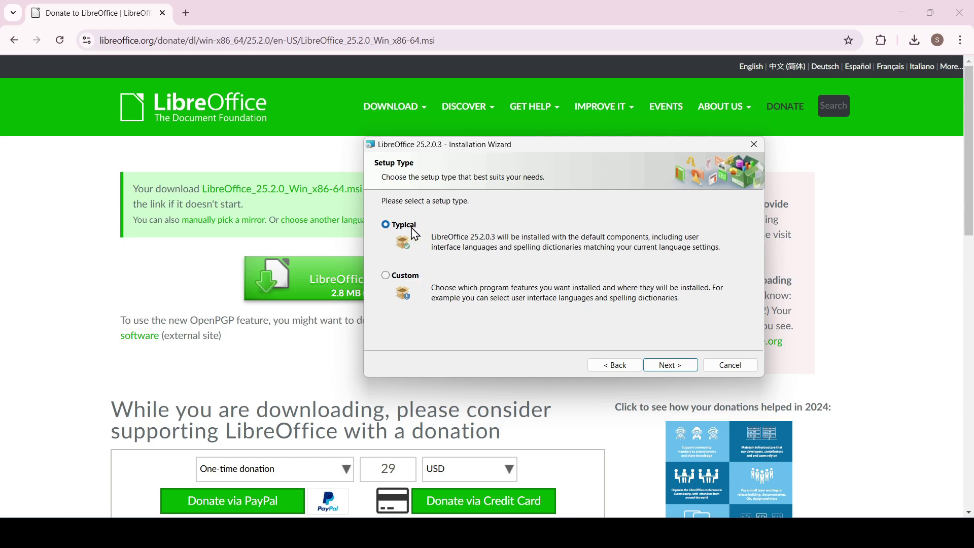
pyautogui.click(674, 366)
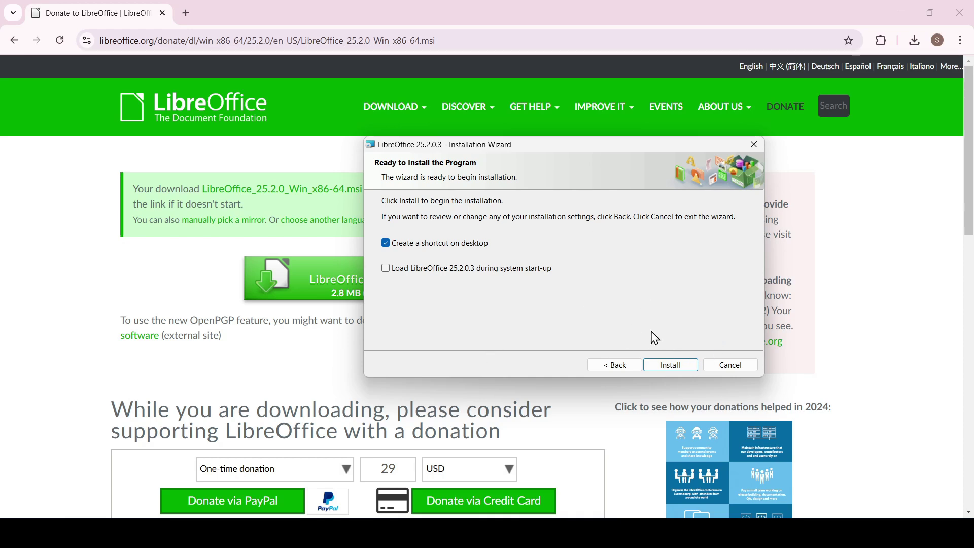
# Go back to Setup Type and choose a Custom installation.
pyautogui.click(624, 364)
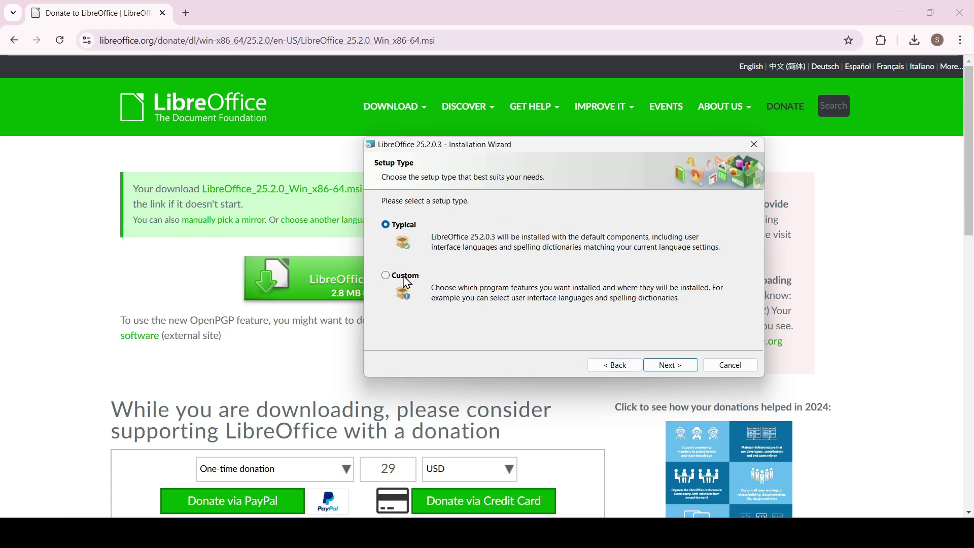
pyautogui.click(386, 276)
pyautogui.click(668, 364)
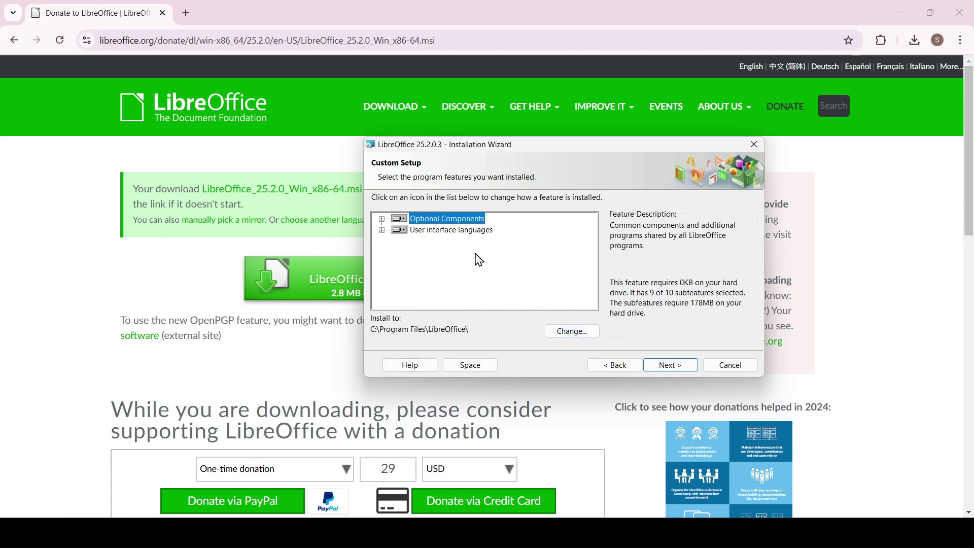
# Review language and optional component features, keeping Online Update installed on the local drive.
pyautogui.click(381, 230)
pyautogui.click(441, 263)
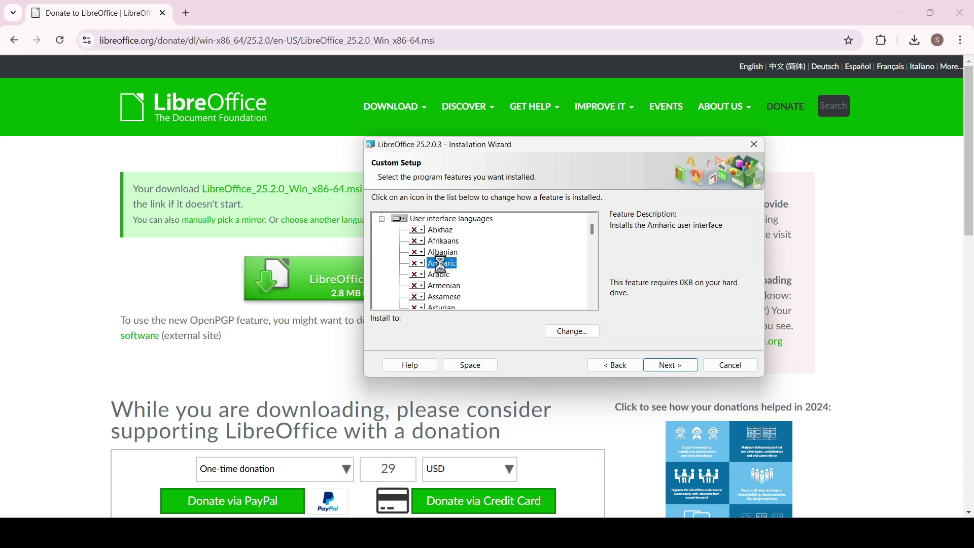
pyautogui.click(444, 285)
pyautogui.scroll(1, 447, 283)
pyautogui.click(382, 219)
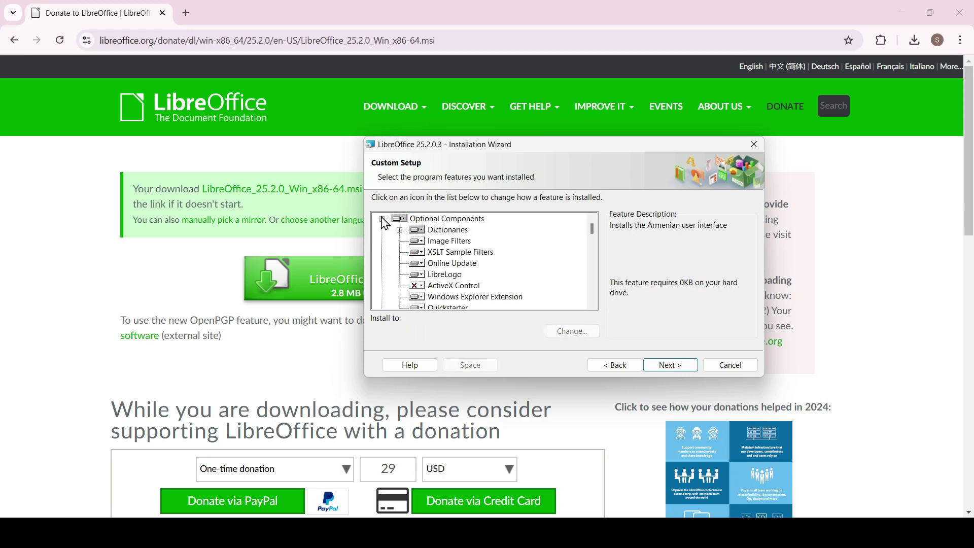
pyautogui.click(455, 240)
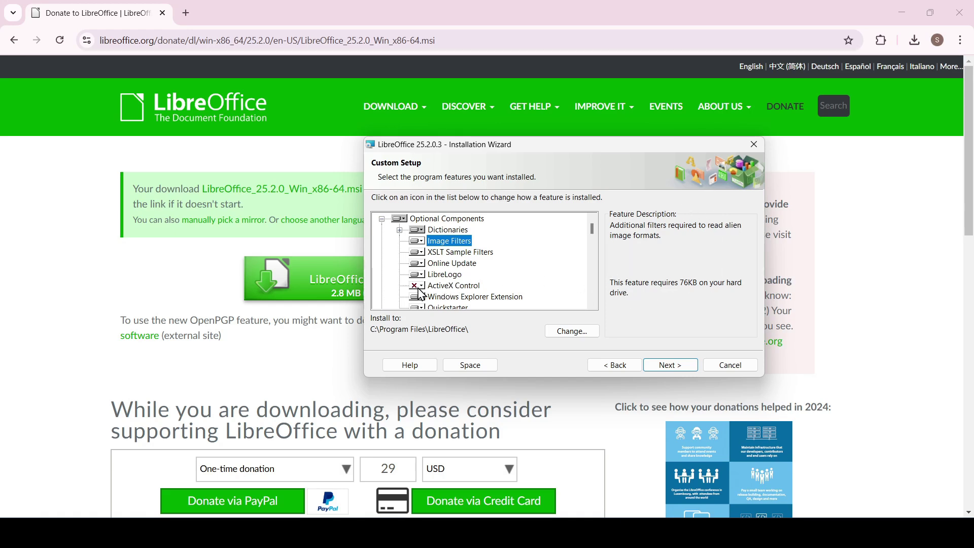
pyautogui.click(439, 287)
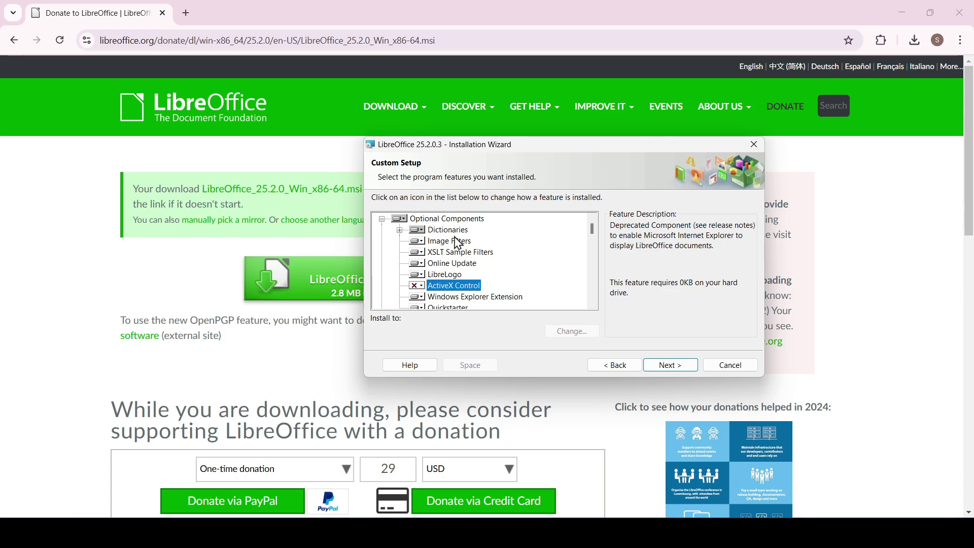
pyautogui.click(420, 263)
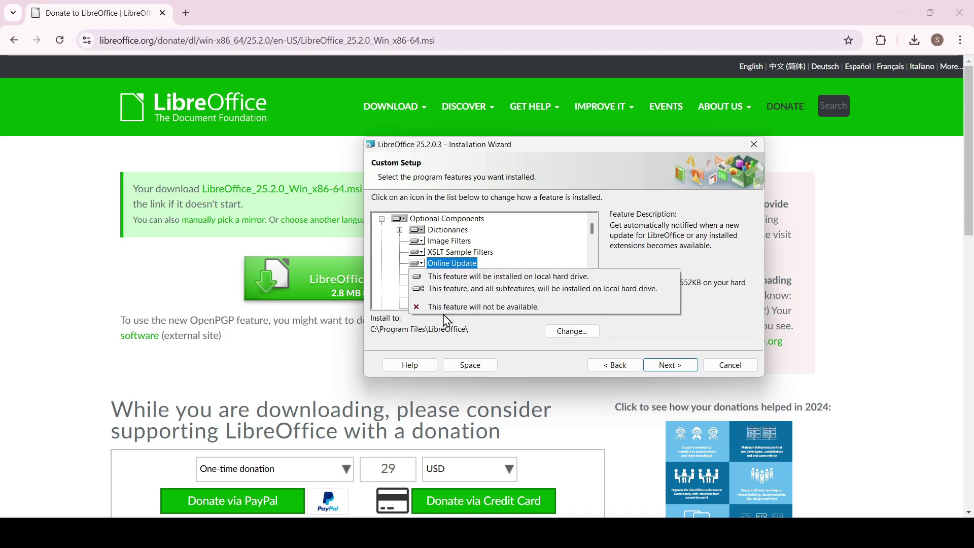
pyautogui.click(495, 277)
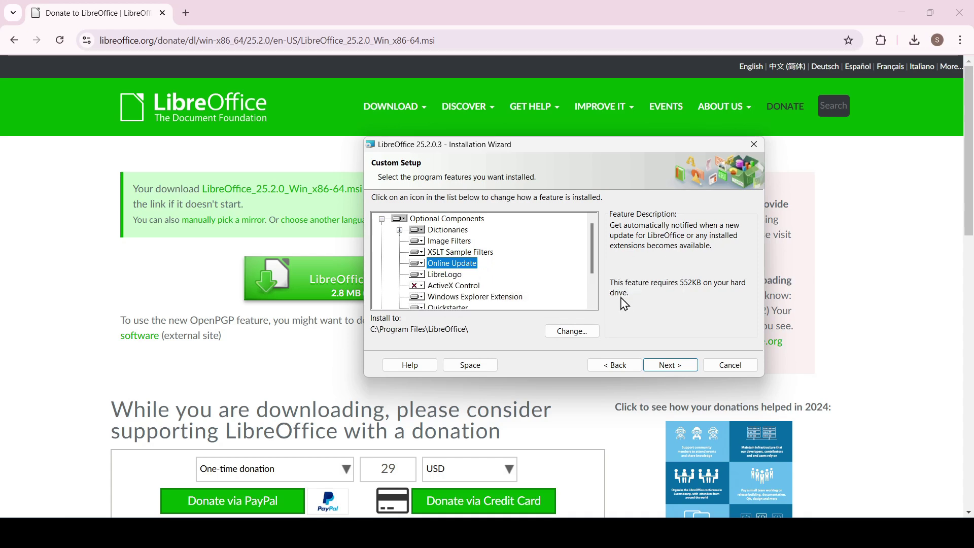
pyautogui.click(662, 364)
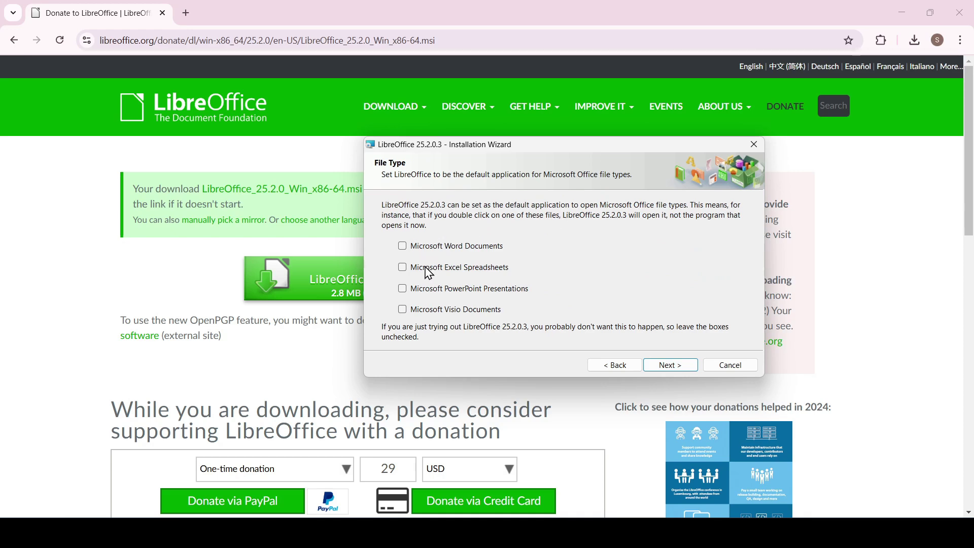
# Leave Word, Excel and PowerPoint file types unassociated with LibreOffice.
pyautogui.click(402, 267)
pyautogui.click(402, 245)
pyautogui.click(403, 266)
pyautogui.click(403, 246)
pyautogui.click(402, 288)
# Install LibreOffice 25.2.0.3, finish the wizard, and snap the browser to the left.
pyautogui.click(672, 365)
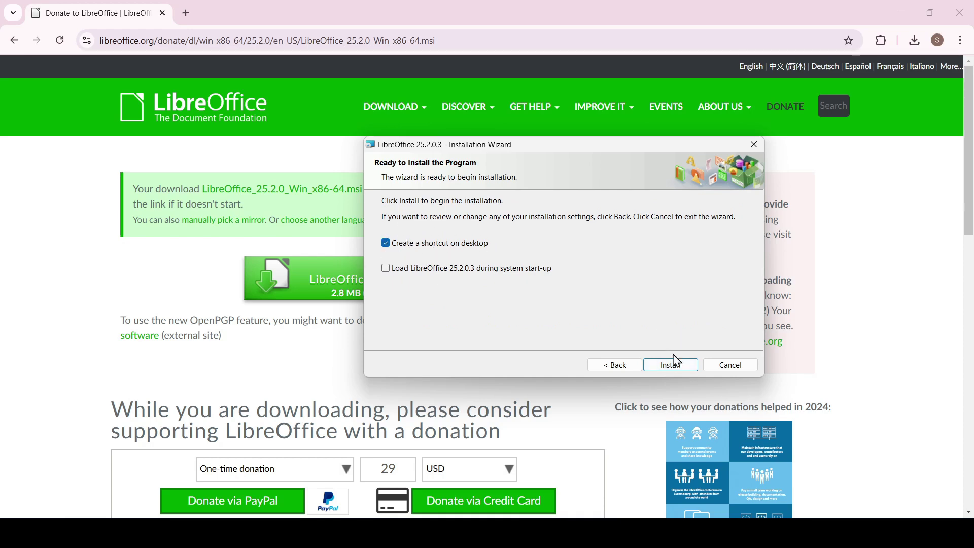
pyautogui.click(671, 364)
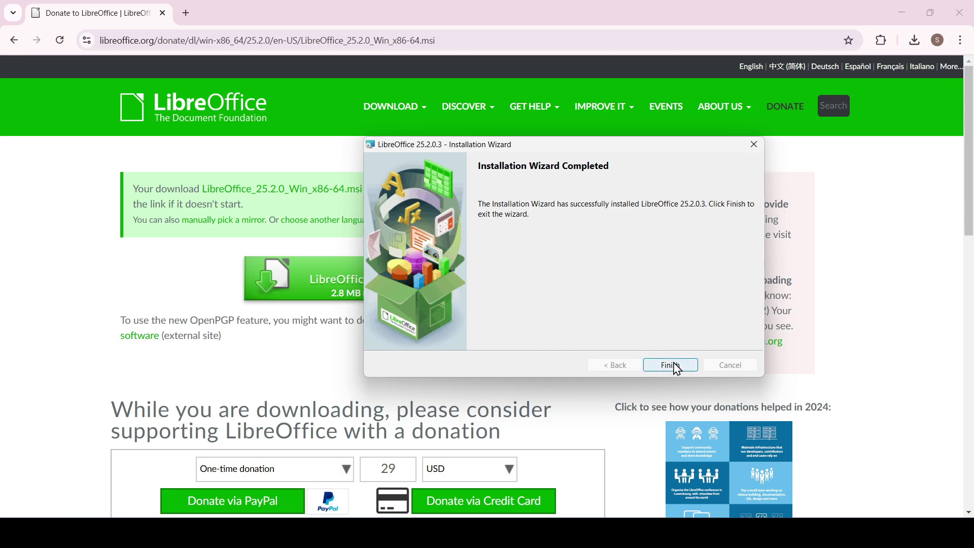
pyautogui.click(669, 365)
pyautogui.press('super+Left')
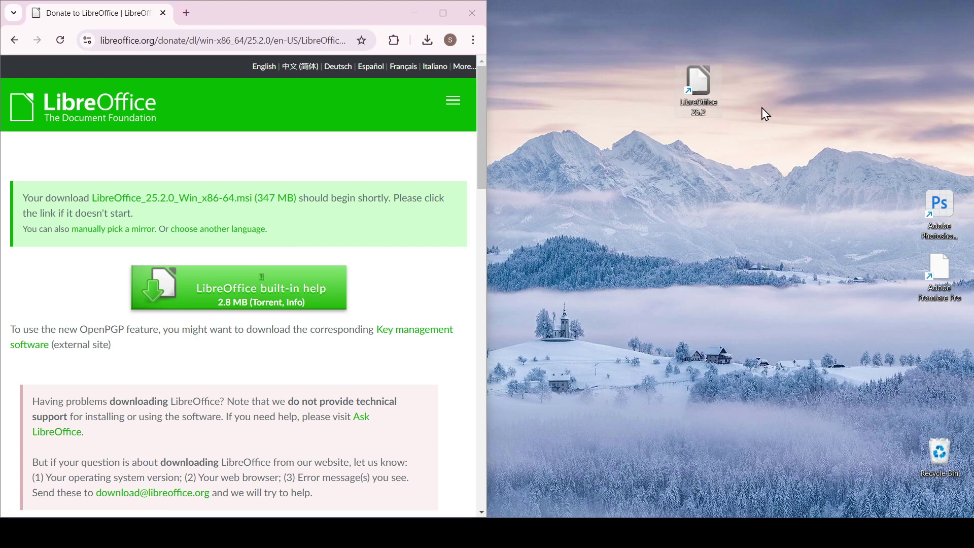
# Launch LibreOffice 25.2 from its desktop shortcut and dismiss the default file formats prompt.
pyautogui.moveTo(759, 67); pyautogui.dragTo(661, 127)
pyautogui.doubleClick(701, 91)
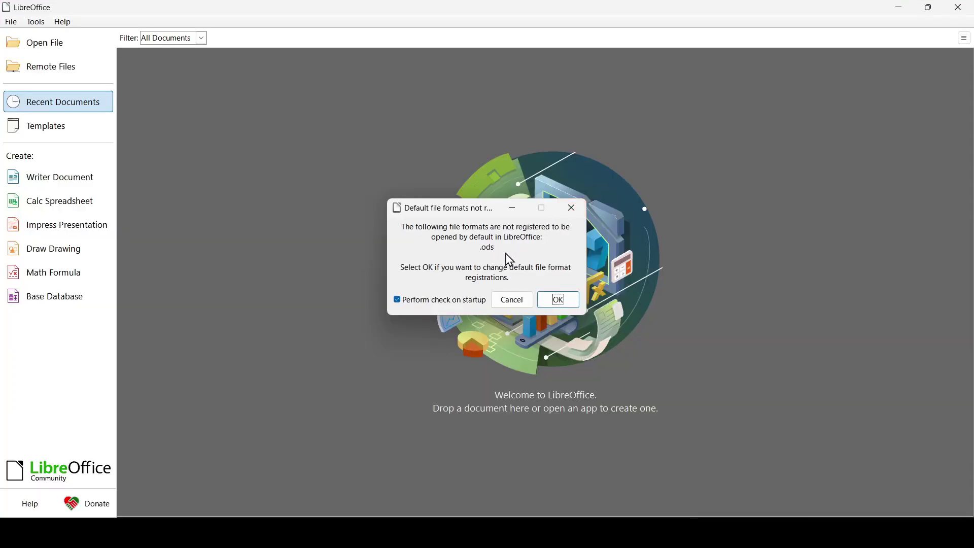
pyautogui.click(571, 208)
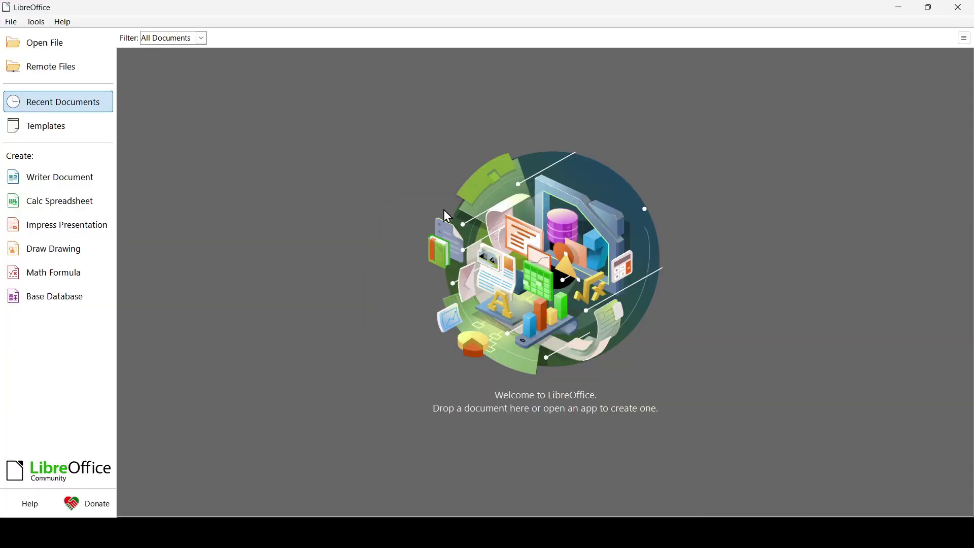
# Open and close a blank Writer document, Calc spreadsheet and Impress presentation.
pyautogui.click(59, 178)
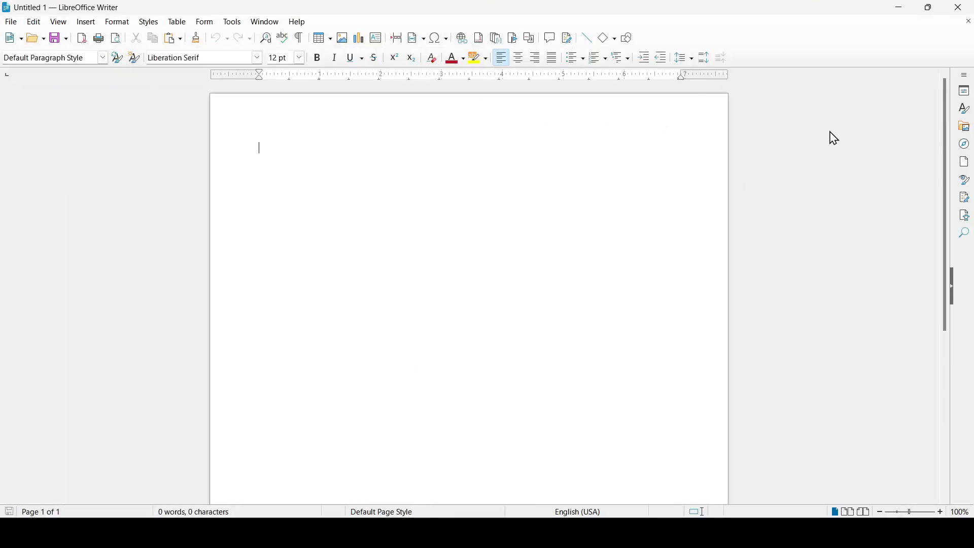
pyautogui.click(968, 21)
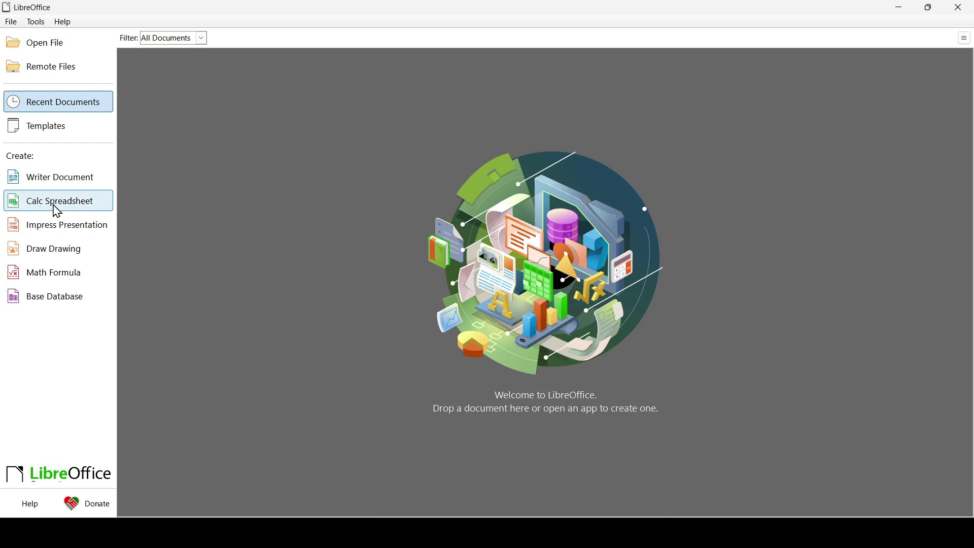
pyautogui.click(56, 207)
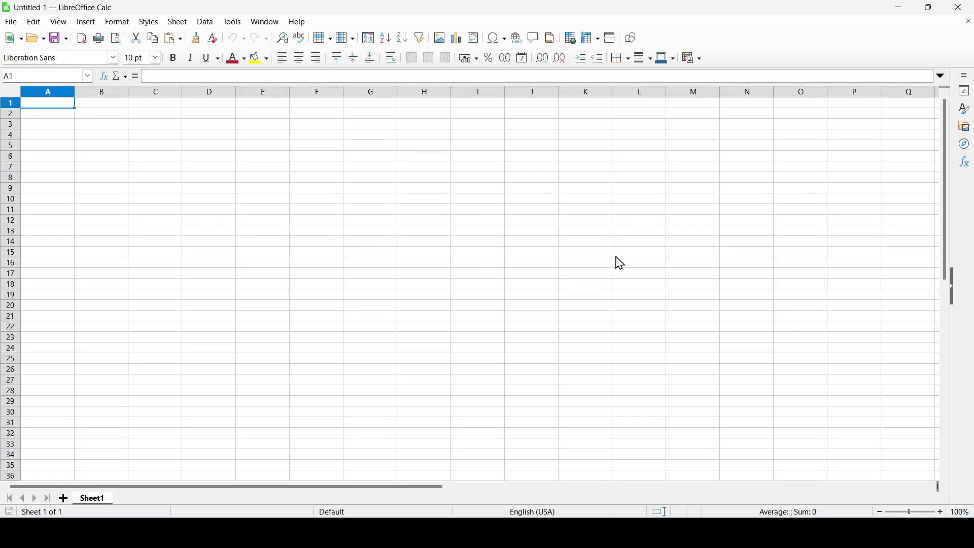
pyautogui.click(969, 21)
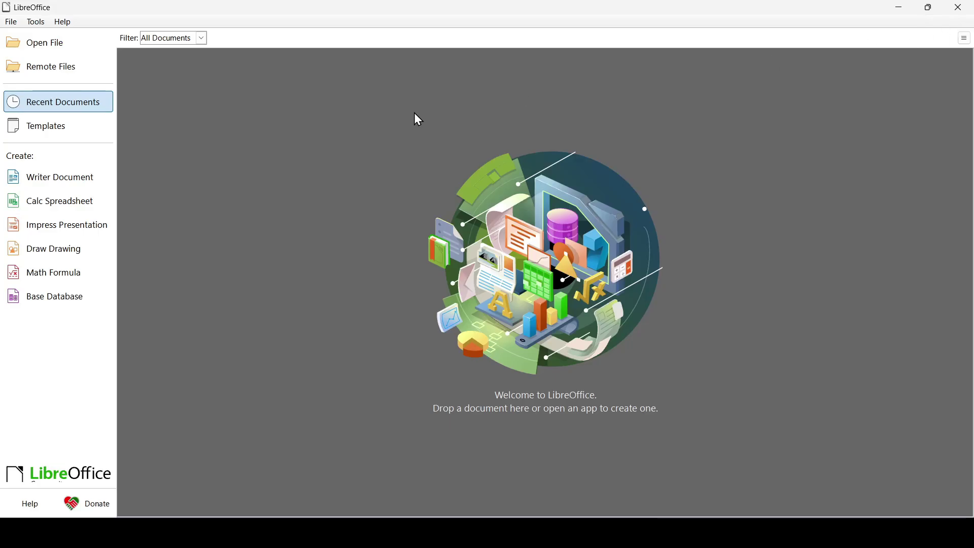
pyautogui.click(58, 232)
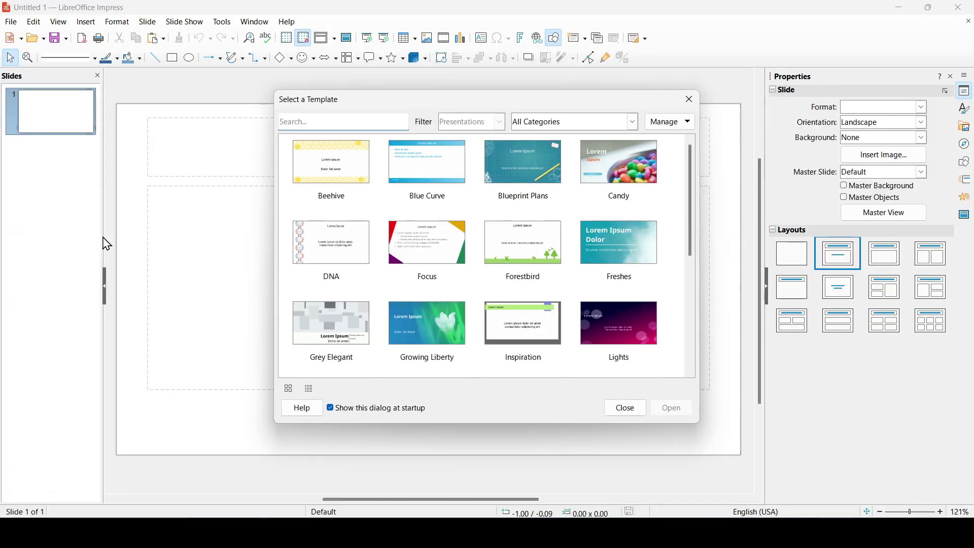
pyautogui.click(689, 99)
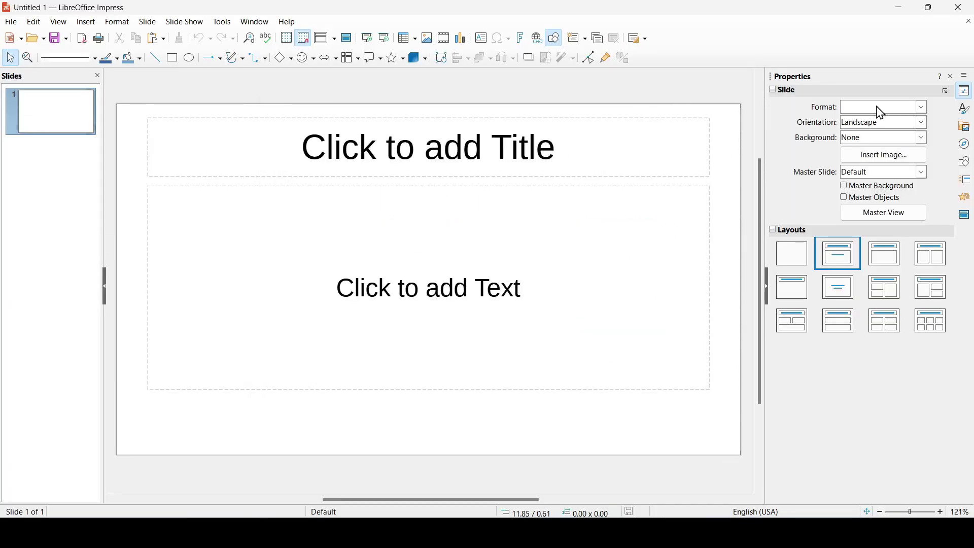
pyautogui.click(968, 22)
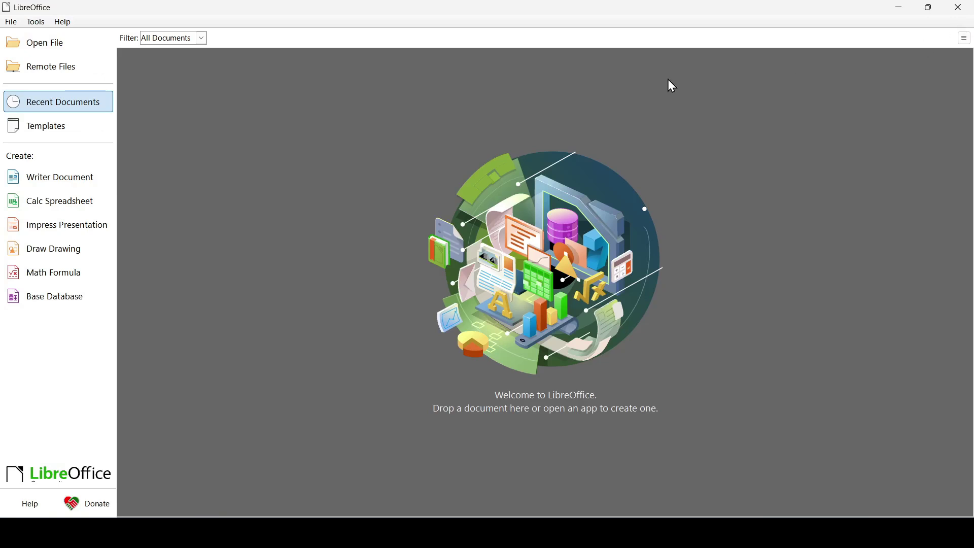